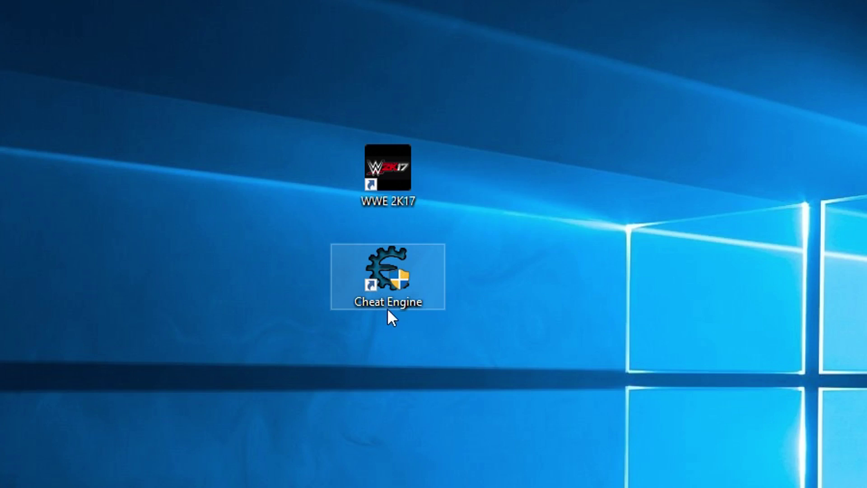
Step: Launch Cheat Engine, then start WWE 2K17 through Steam from its desktop shortcut
double_click(394, 296)
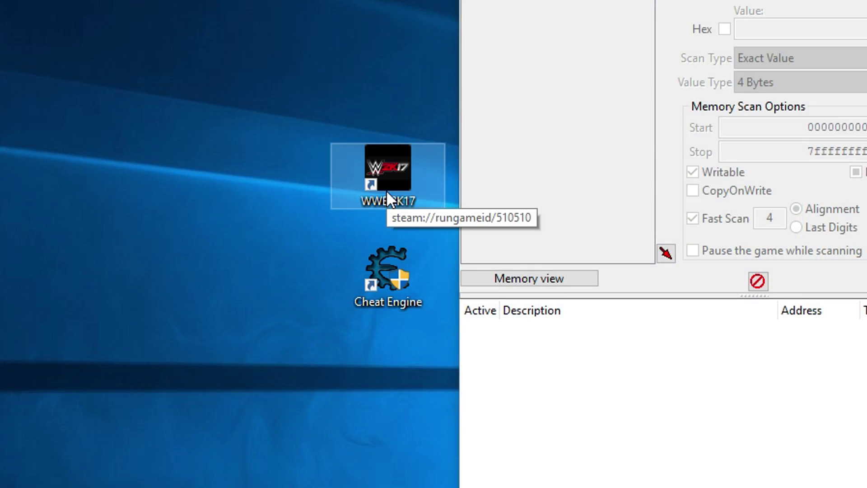
double_click(386, 191)
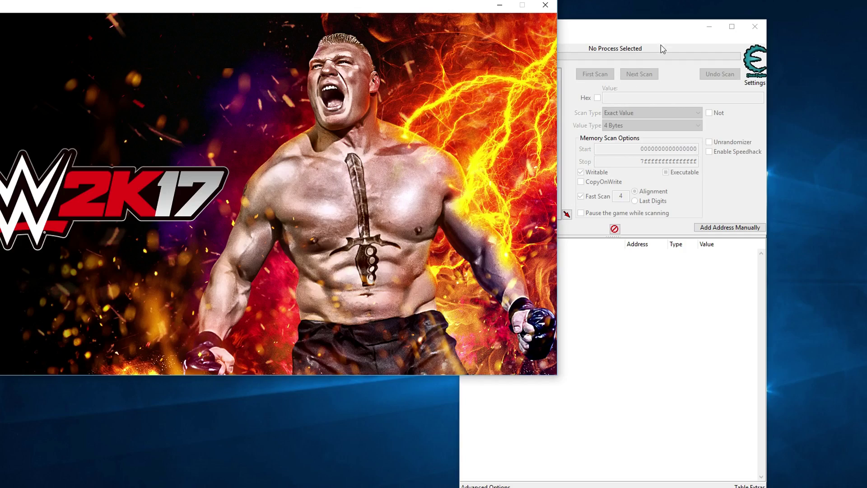
Step: Move the Cheat Engine window to the right of the WWE 2K17 window while the game loads
mouse_move(660, 44)
left_mouse_down()
mouse_move(645, 27)
mouse_move(781, 23)
mouse_move(750, 22)
mouse_move(749, 8)
left_mouse_up()
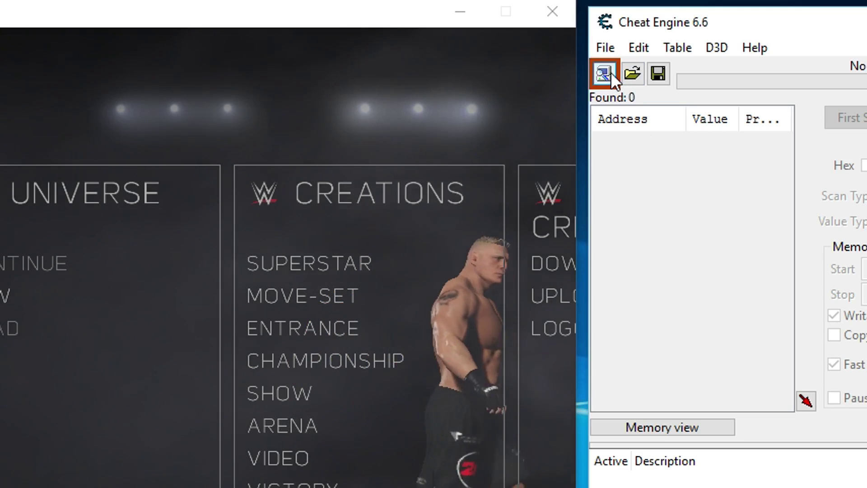
Step: Attach Cheat Engine to the process 00002094-WWE2K17_x64.exe from the Process List
left_click(572, 36)
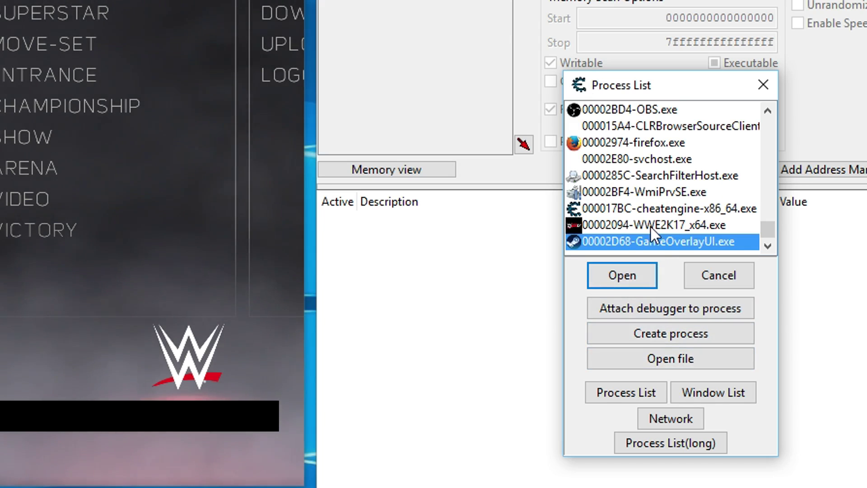
left_click(650, 225)
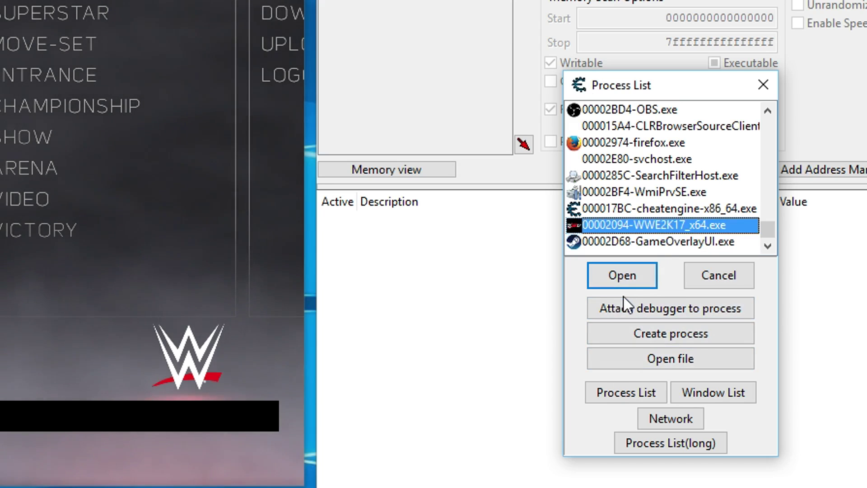
left_click(612, 273)
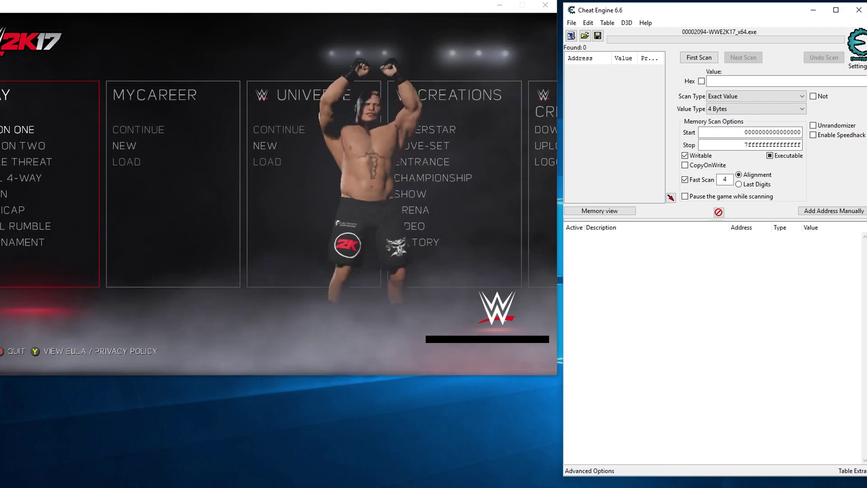
Step: Copy Lana's unlock address 142CED5B4 from cell R6 of the Memory Sheet, then return to Cheat Engine
left_click(95, 467)
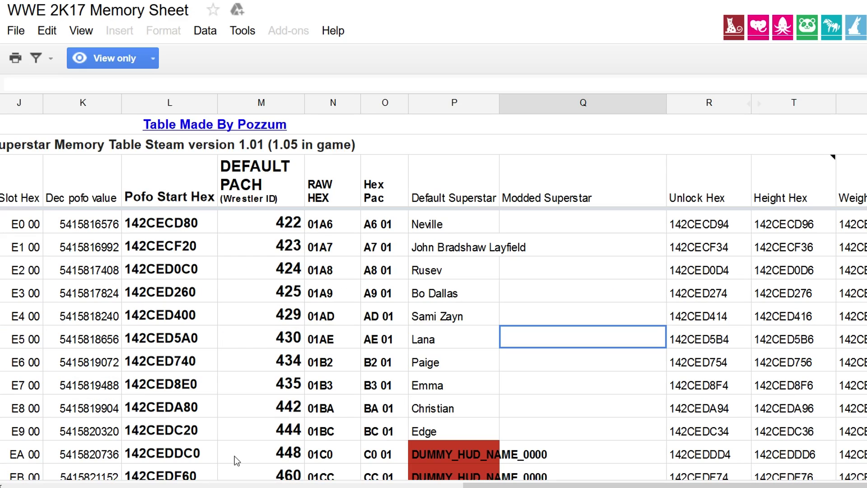
left_click(460, 337)
left_click(517, 334)
left_click(455, 346)
left_click(549, 340)
left_click(680, 344)
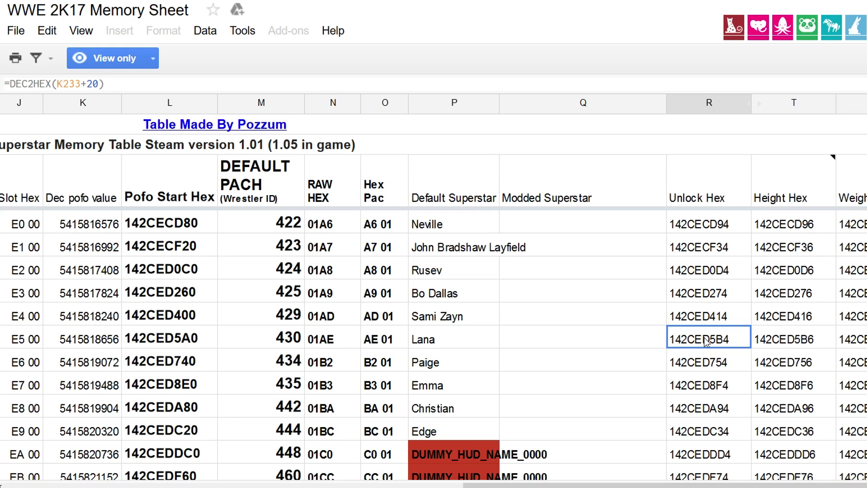
key("ctrl+c")
key("alt+Tab")
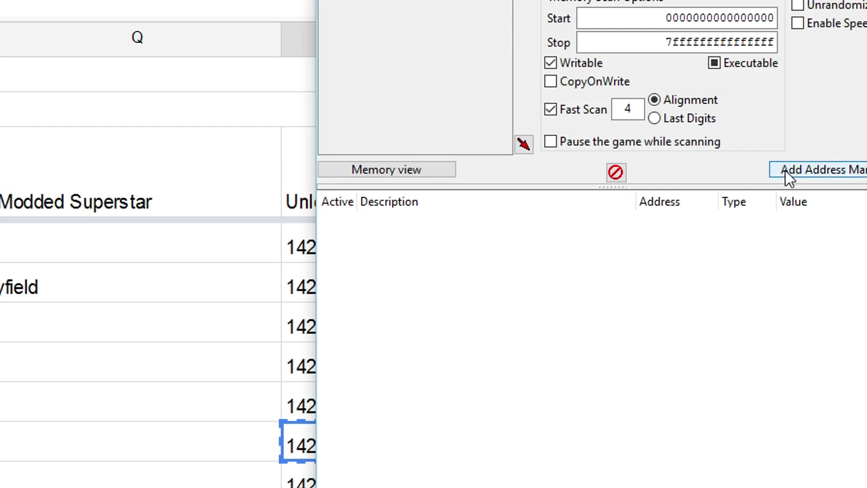
Step: Manually add address 142CED5B4 with the value type set to 2 Bytes
left_click(784, 171)
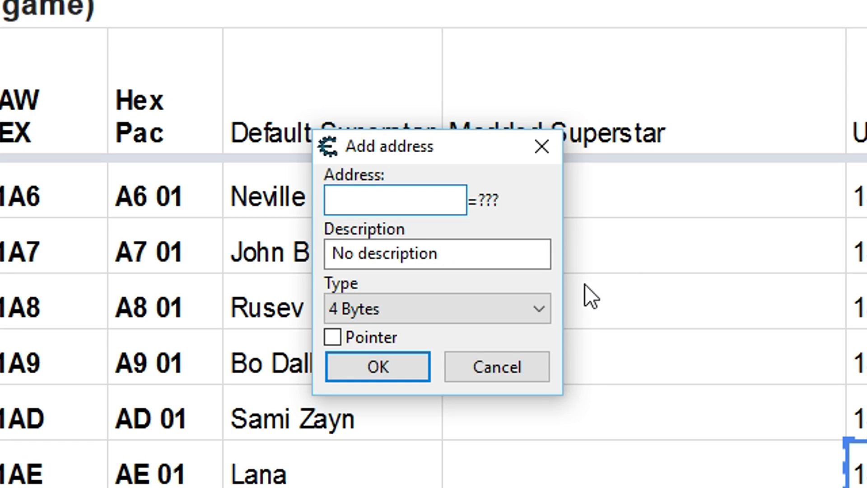
left_click(516, 353)
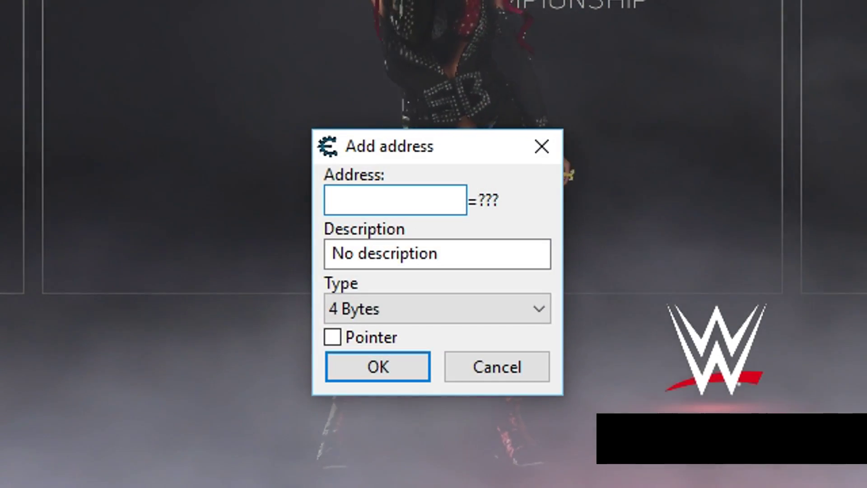
type("142CED5B4")
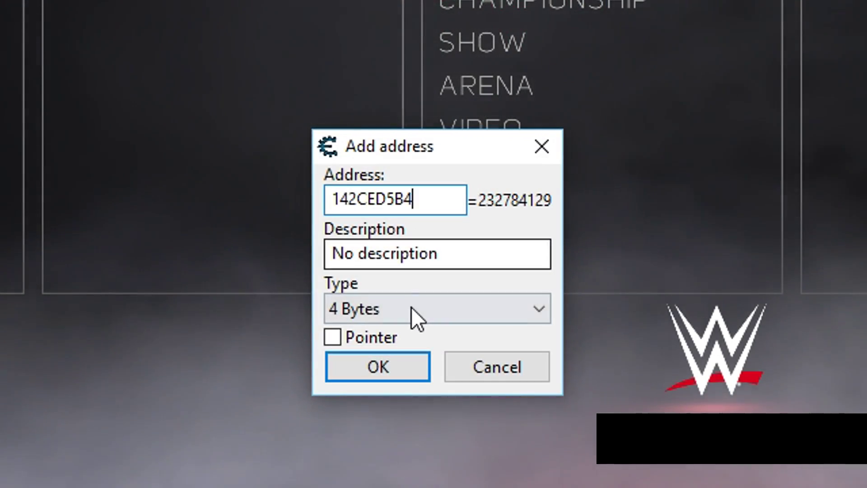
left_click(410, 309)
left_click(403, 375)
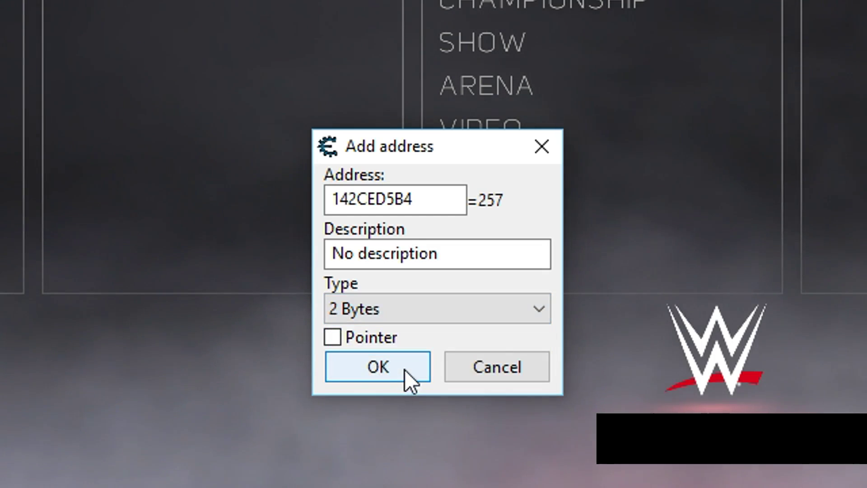
Step: Replace the placeholder description with 'Lana' and confirm the entry into the table
double_click(415, 252)
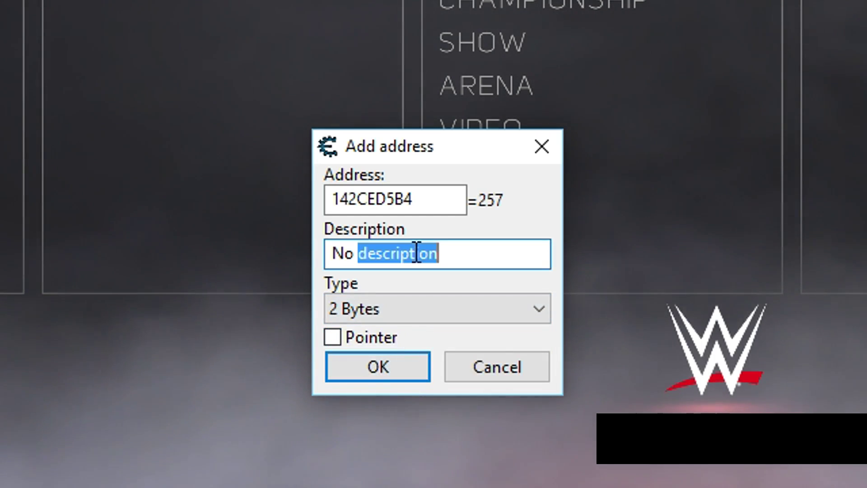
left_click(417, 253)
left_click(461, 252)
key("ctrl+a")
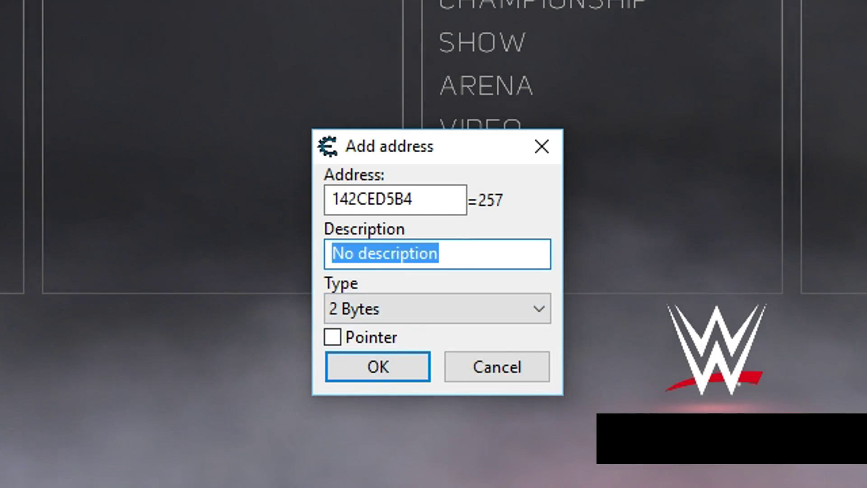
type("Lana")
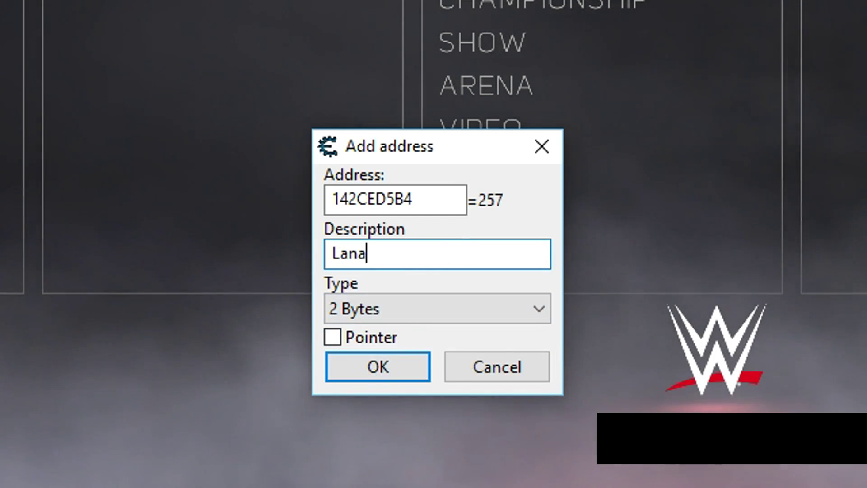
key("Return")
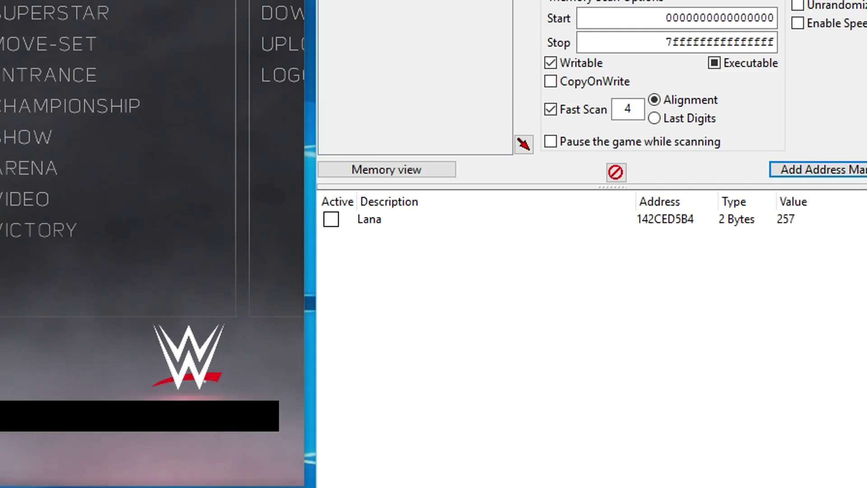
Step: Change the Lana entry's value from 257 to 1
left_click(801, 218)
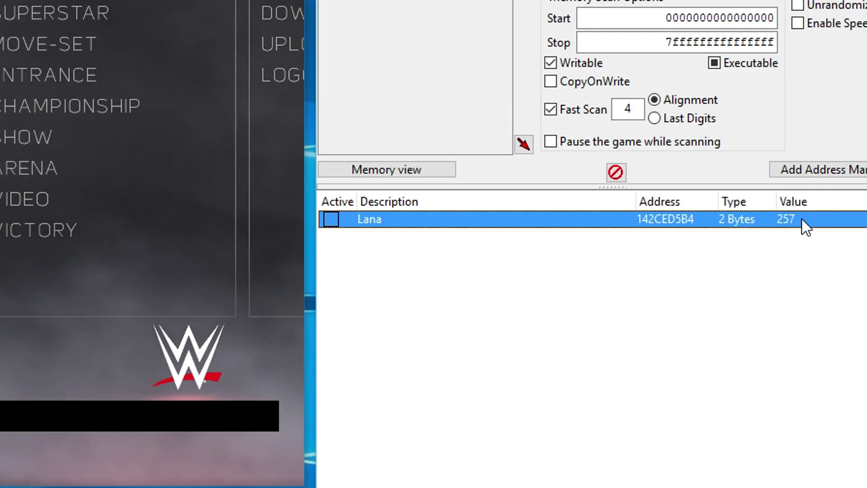
double_click(801, 218)
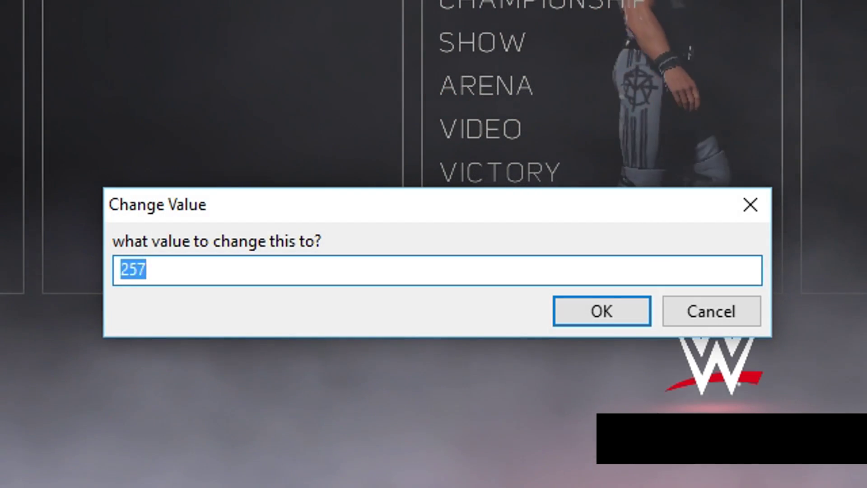
type("1")
key("Return")
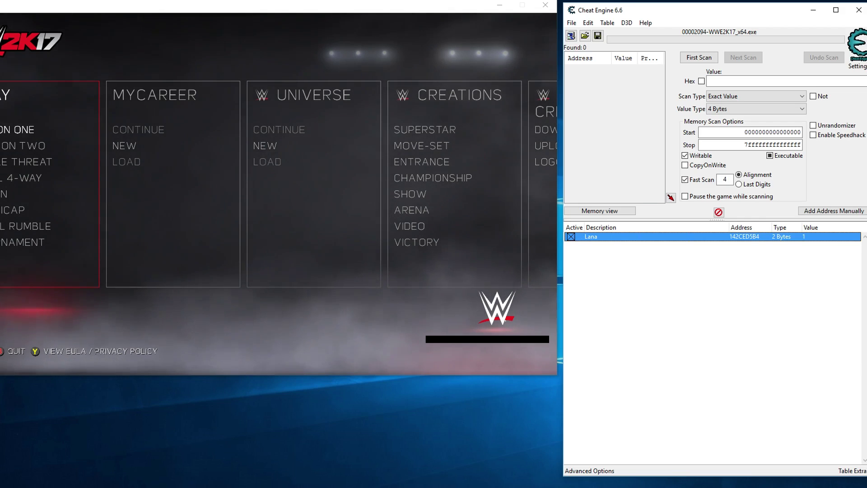
Step: In the game, open One on One and scroll the superstar roster to Lana, now unlocked
key("alt+Tab")
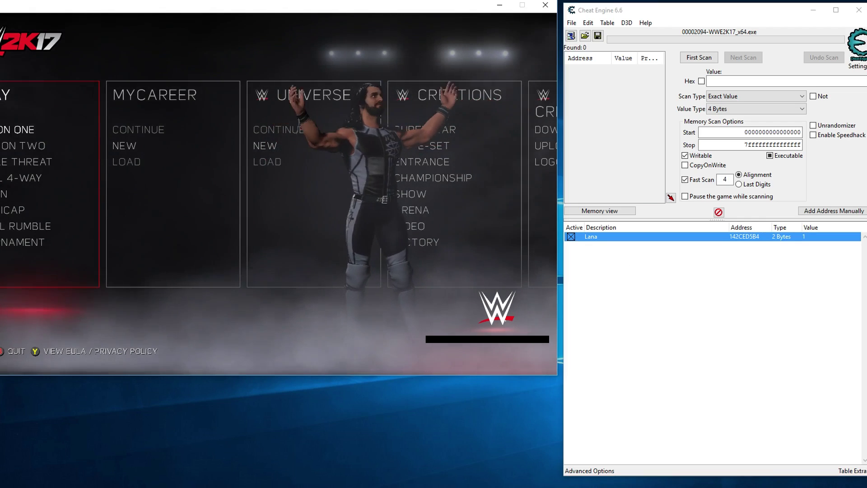
key("Return")
key("Return")
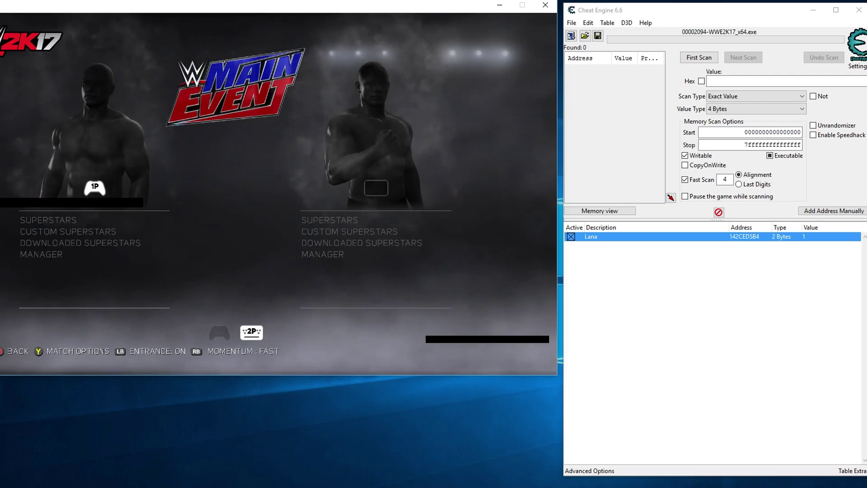
key("Return")
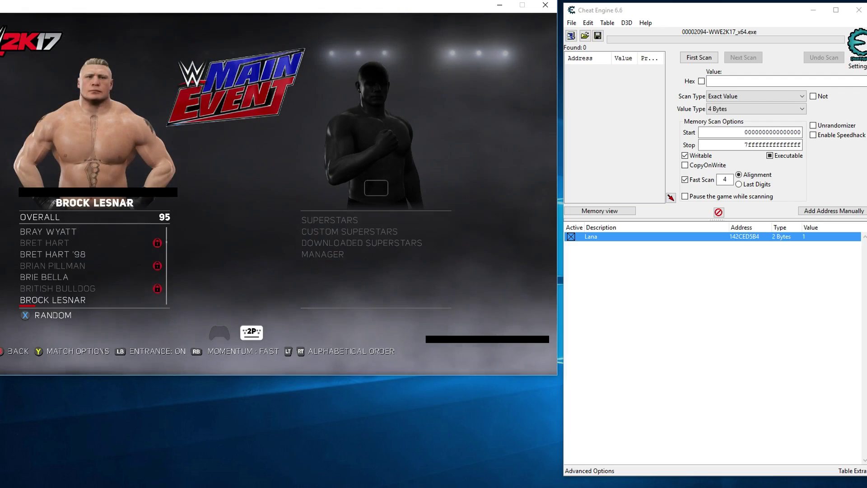
key("Page_Down")
key("Page_Down")
key("Page_Down")
key("Page_Down")
key("Page_Down")
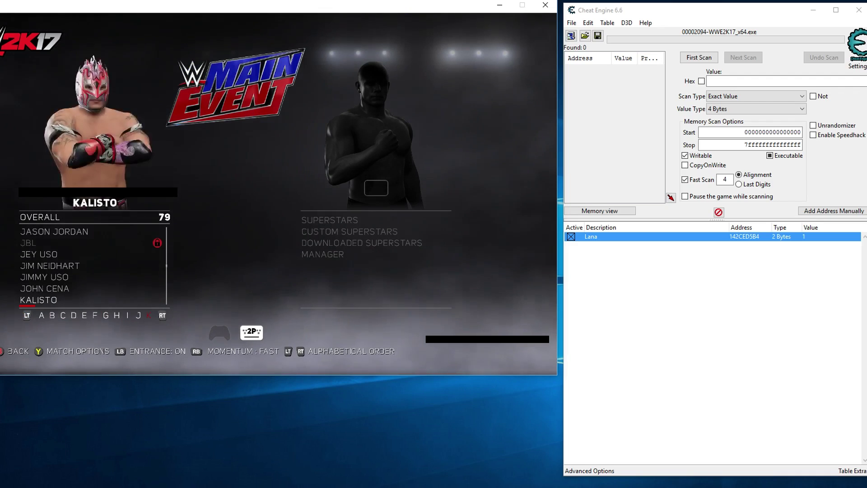
key("Down")
key("Up")
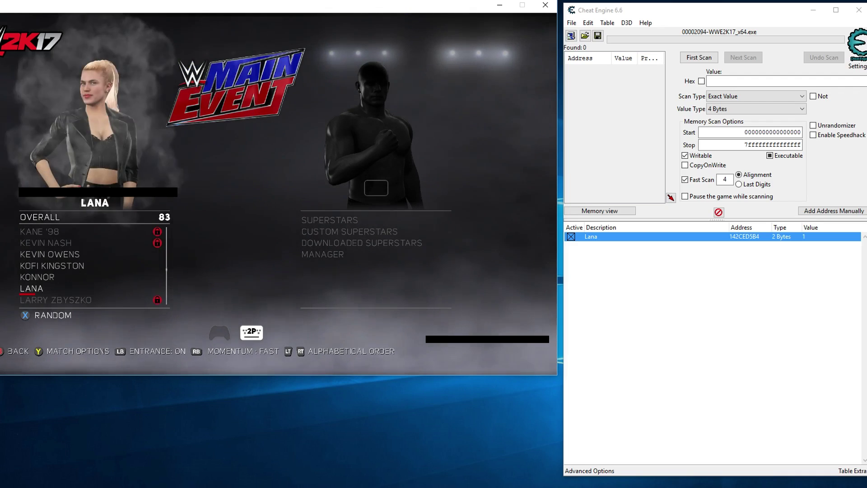
key("Return")
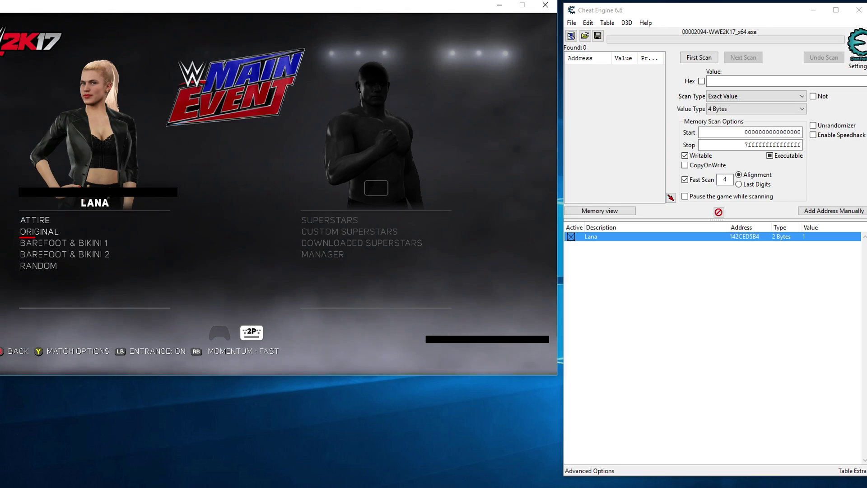
key("Escape")
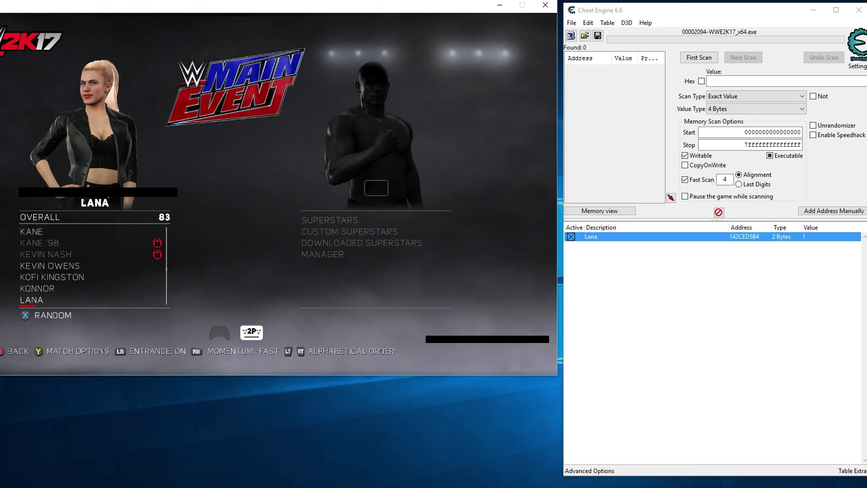
Step: Pick Lana in her Original attire without a manager
key("Return")
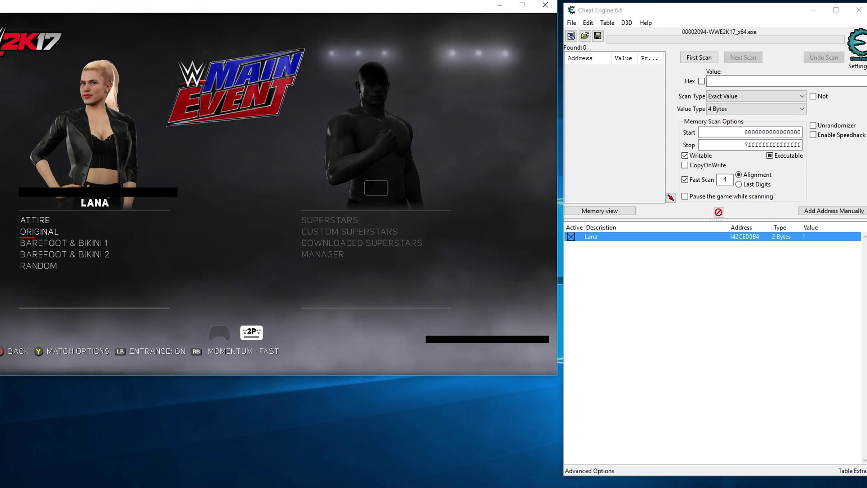
key("Return")
key("Return")
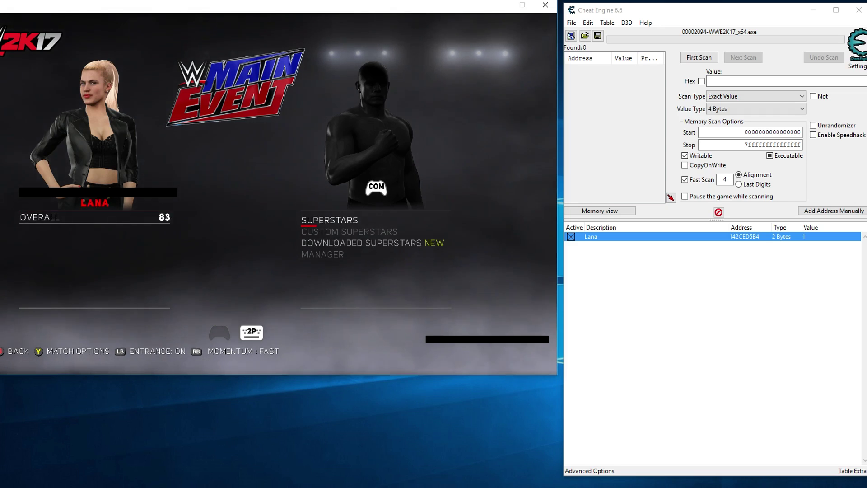
key("Return")
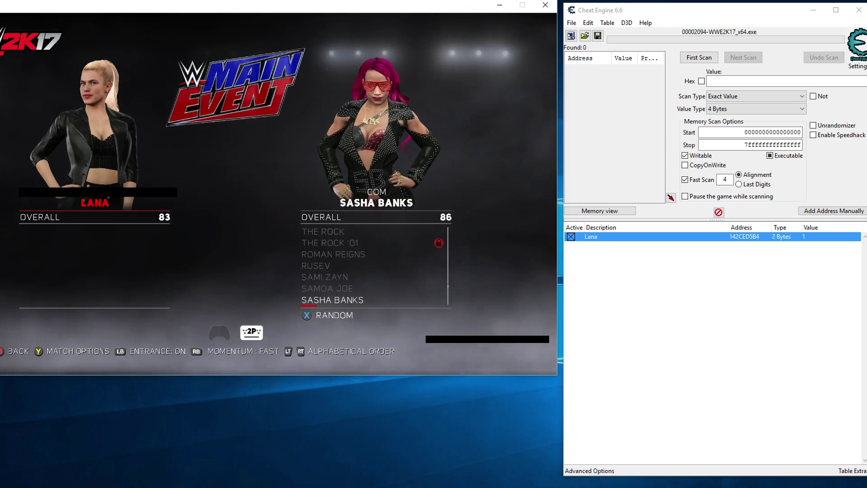
Step: Choose Stephanie McMahon as the CPU opponent, with no manager, and start the match
key("Down")
key("Down")
key("Down")
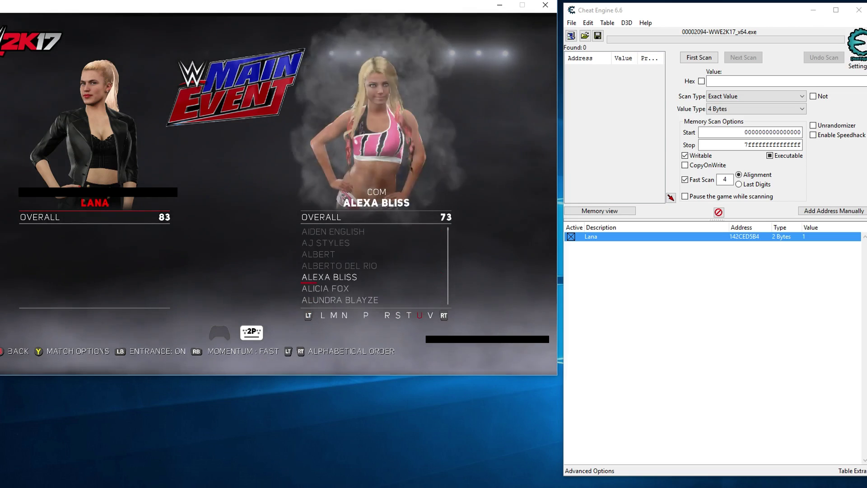
key("Down")
key("Down")
key("Down")
key("Up")
key("Up")
key("Up")
key("Up")
key("Up")
key("Up")
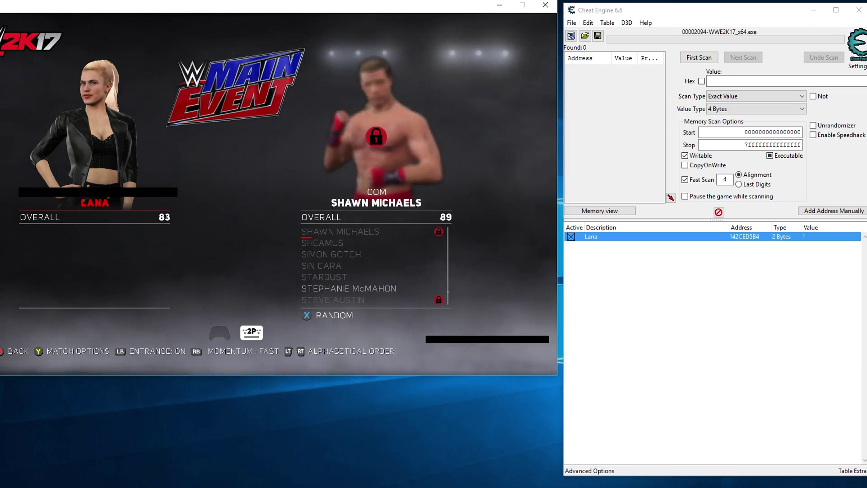
key("Down")
key("Down")
key("Down")
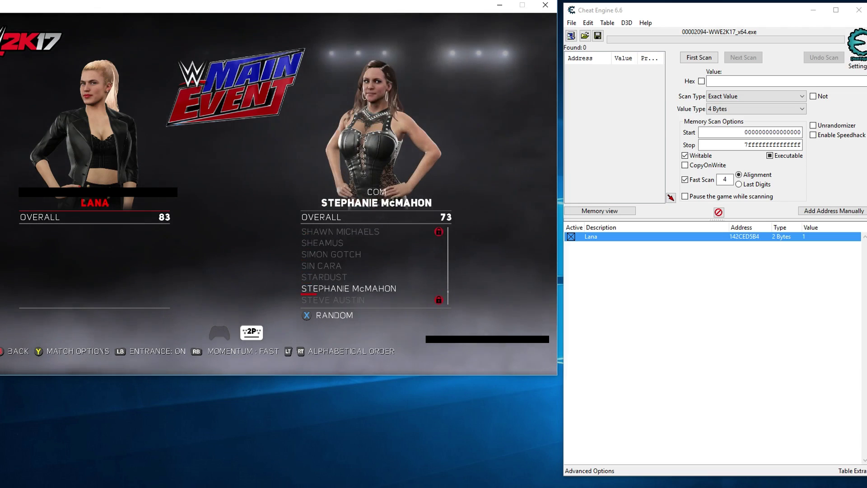
key("Return")
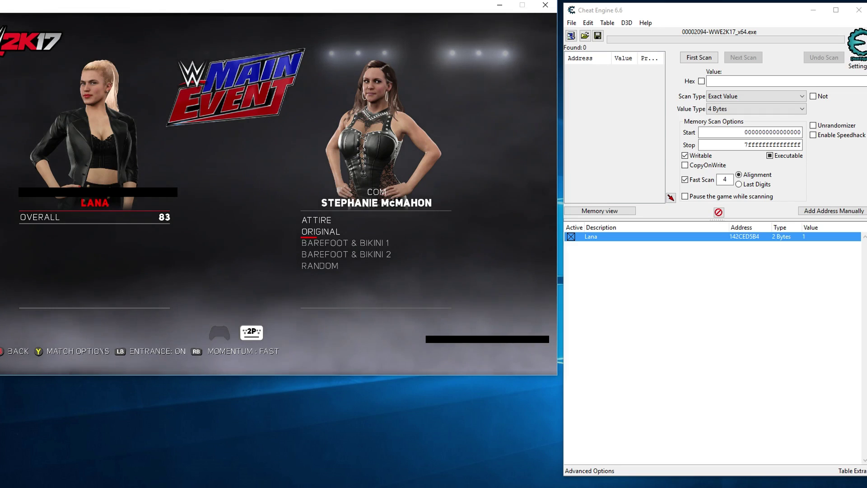
key("Return")
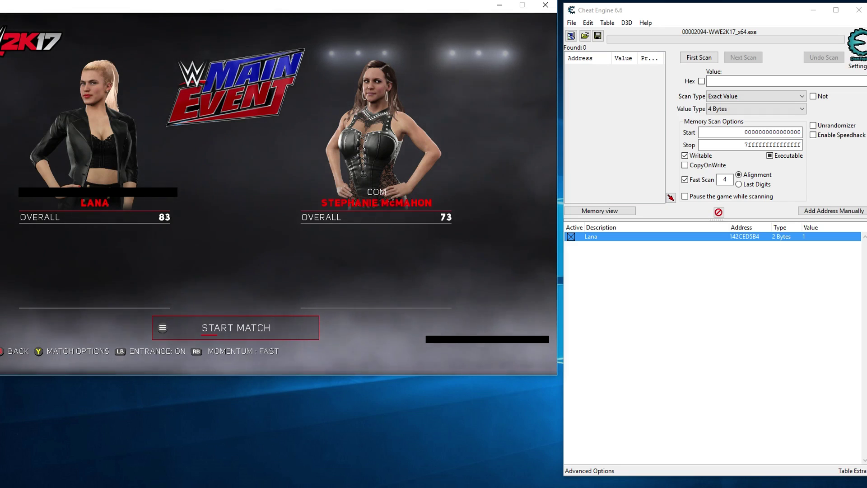
key("Return")
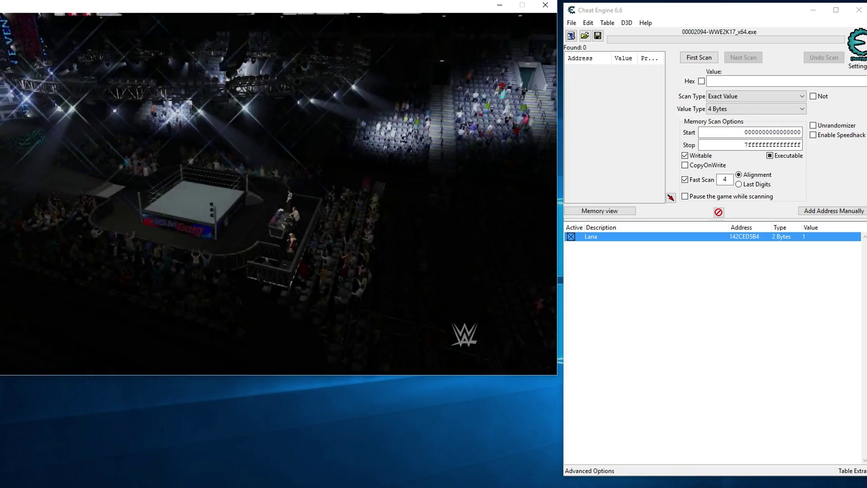